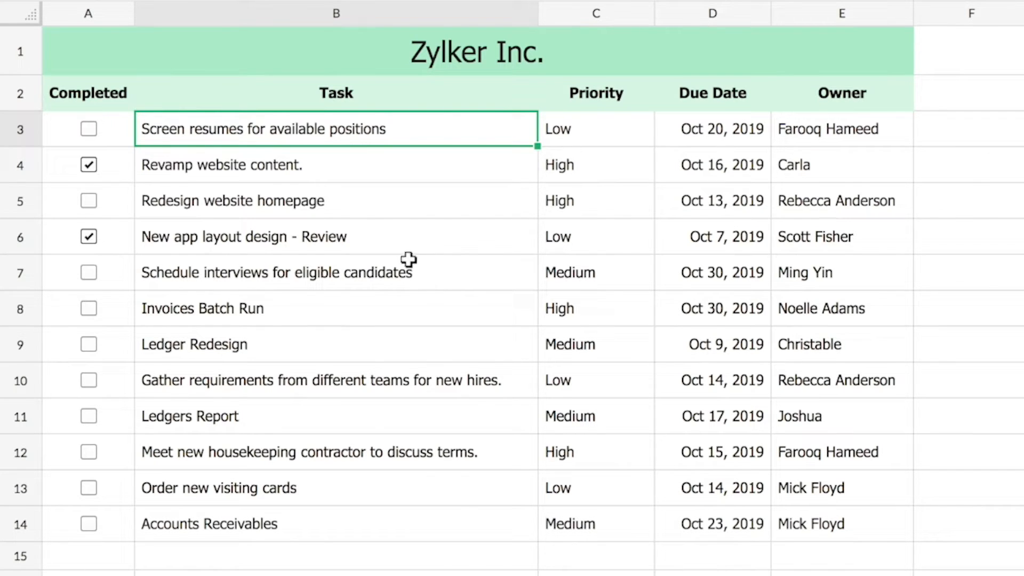
{"action": "left_click", "coordinate": [593, 176]}
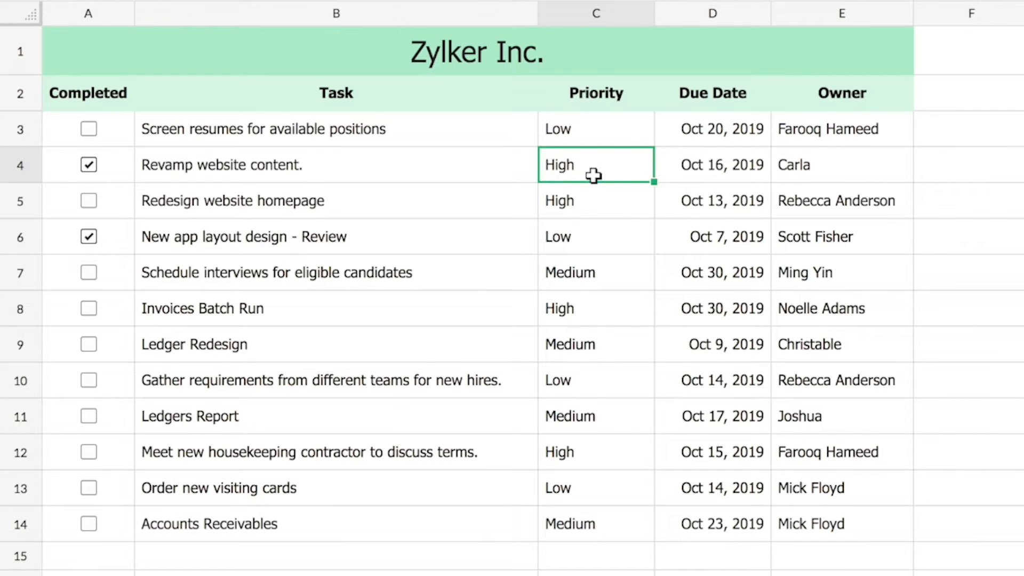
{"action": "left_click", "coordinate": [602, 140]}
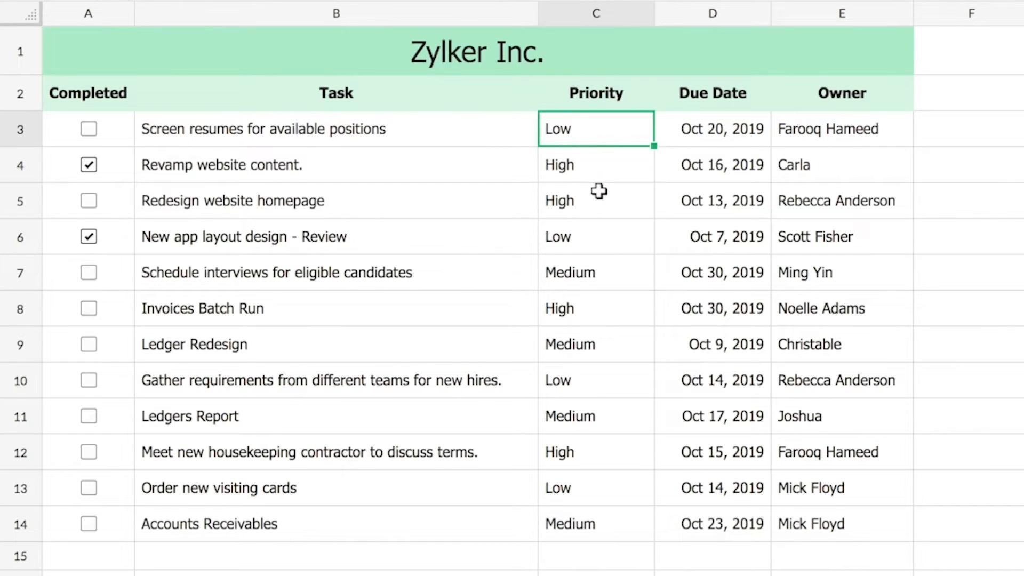
{"action": "left_click", "coordinate": [598, 195]}
- Start a Classic conditional formatting rule for the Priority cells C3:C14 and move its dialog clear of the column
{"action": "left_click", "coordinate": [611, 133]}
{"action": "left_click_drag", "start_coordinate": [611, 132], "coordinate": [639, 529]}
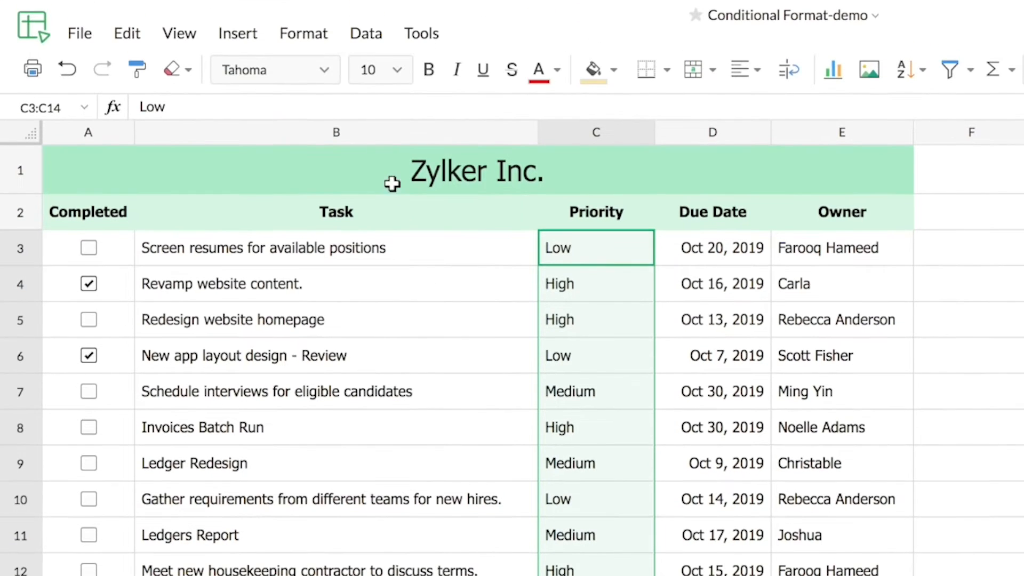
{"action": "left_click", "coordinate": [304, 34]}
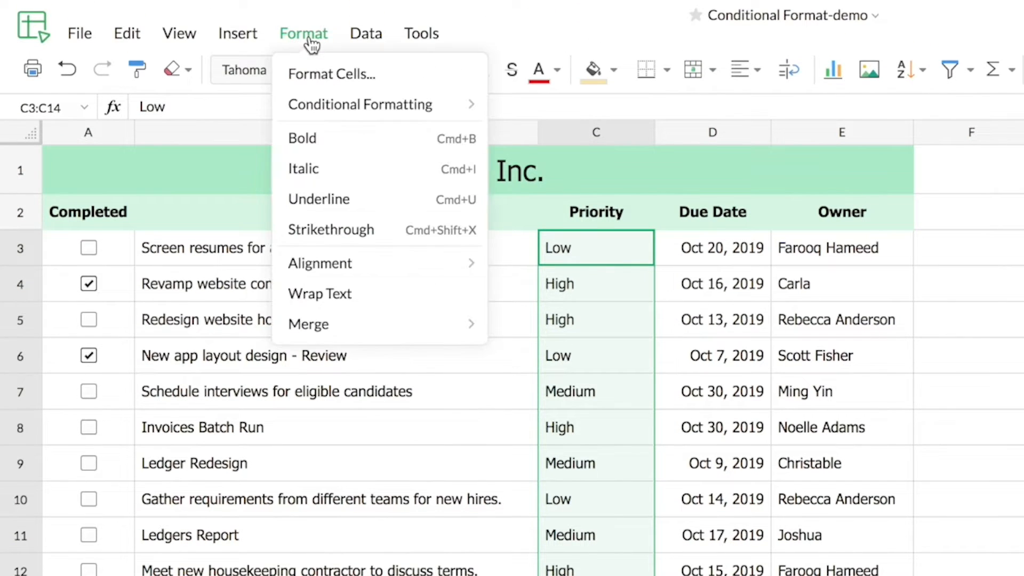
{"action": "mouse_move", "coordinate": [368, 115]}
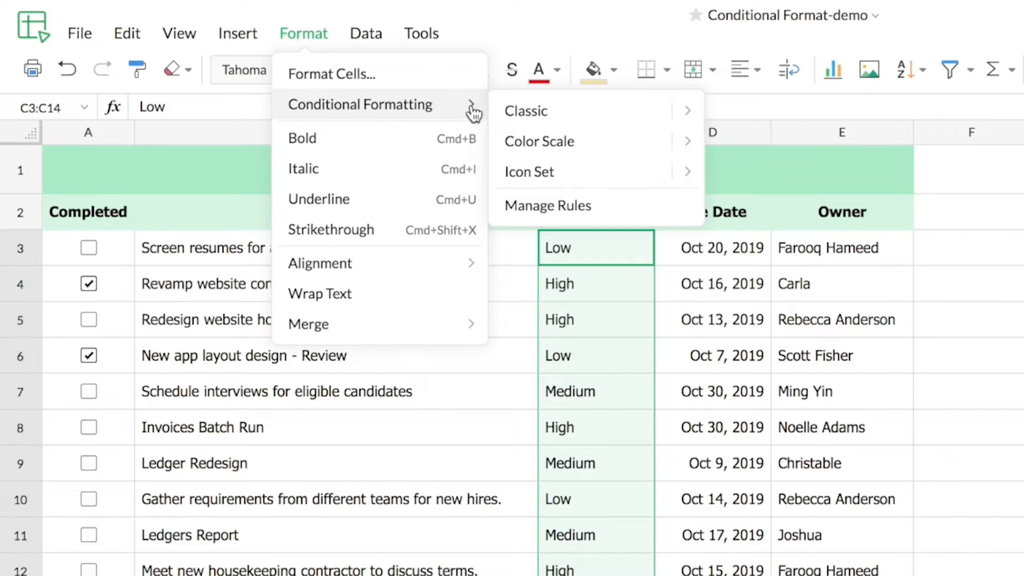
{"action": "left_click", "coordinate": [528, 110]}
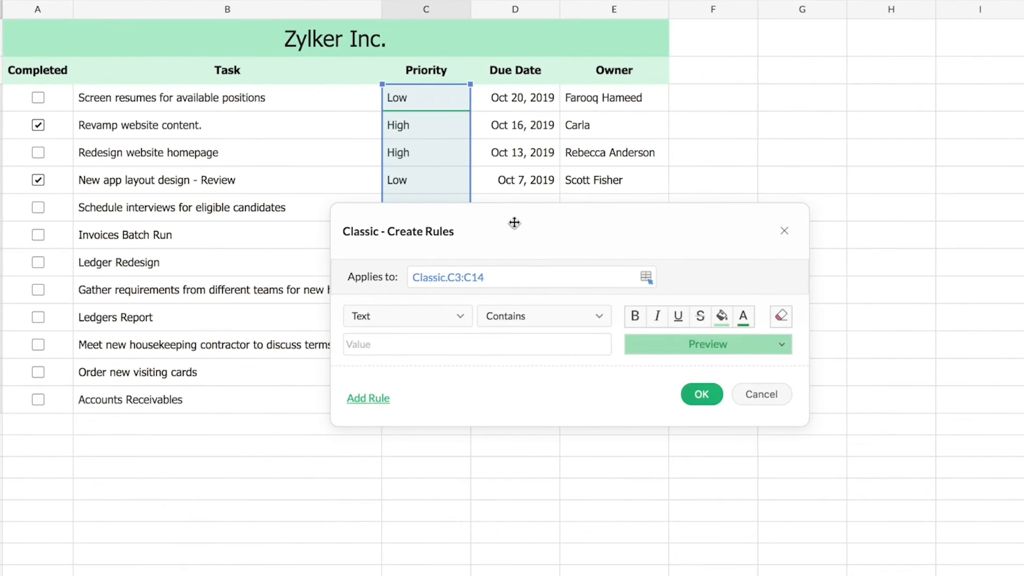
{"action": "left_click_drag", "start_coordinate": [514, 222], "coordinate": [704, 135]}
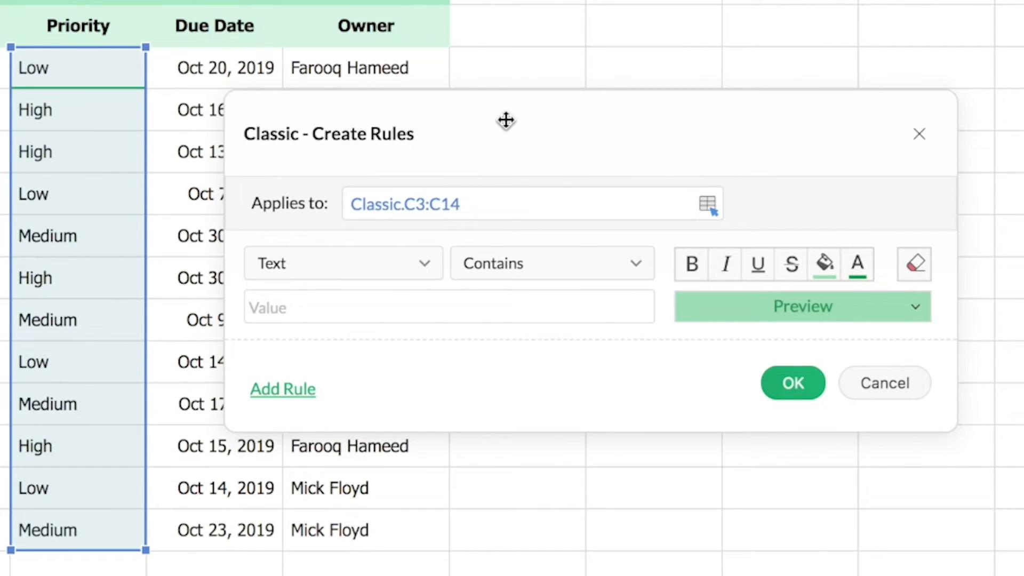
- Examine the rule's condition types and the comparison options offered for Text and for Cell value
{"action": "left_click", "coordinate": [425, 264]}
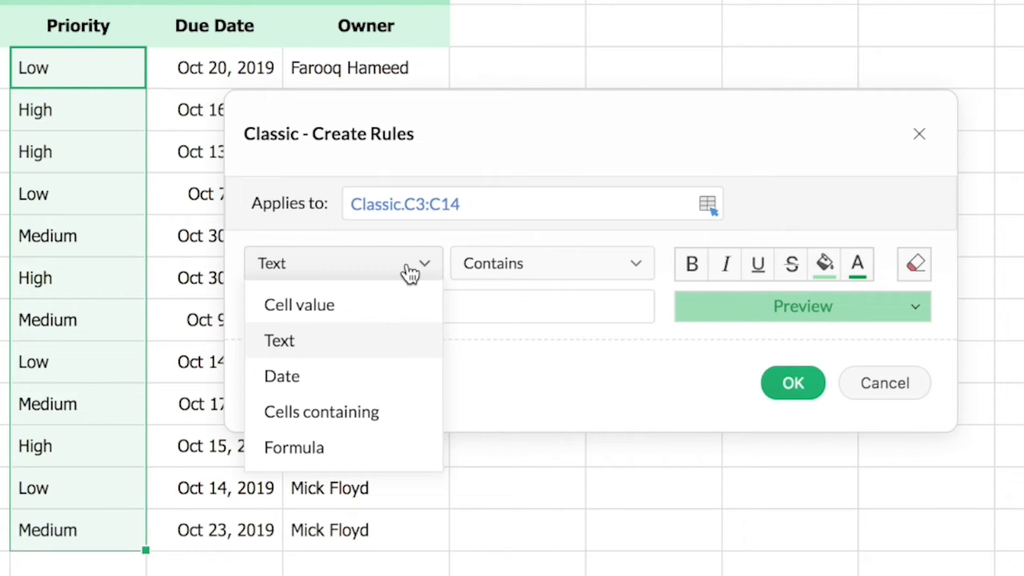
{"action": "left_click", "coordinate": [528, 273]}
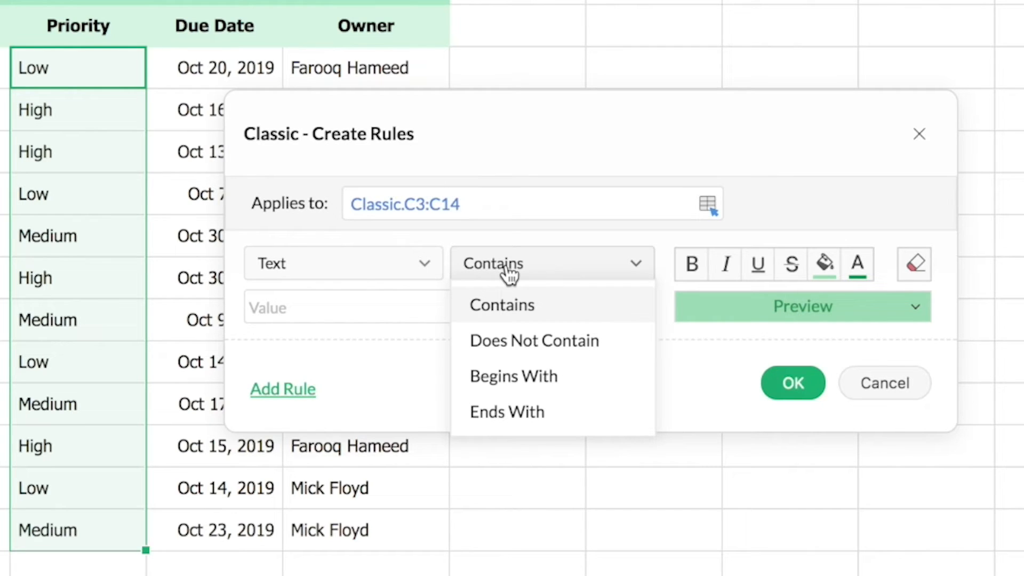
{"action": "left_click", "coordinate": [430, 273]}
{"action": "left_click", "coordinate": [375, 304]}
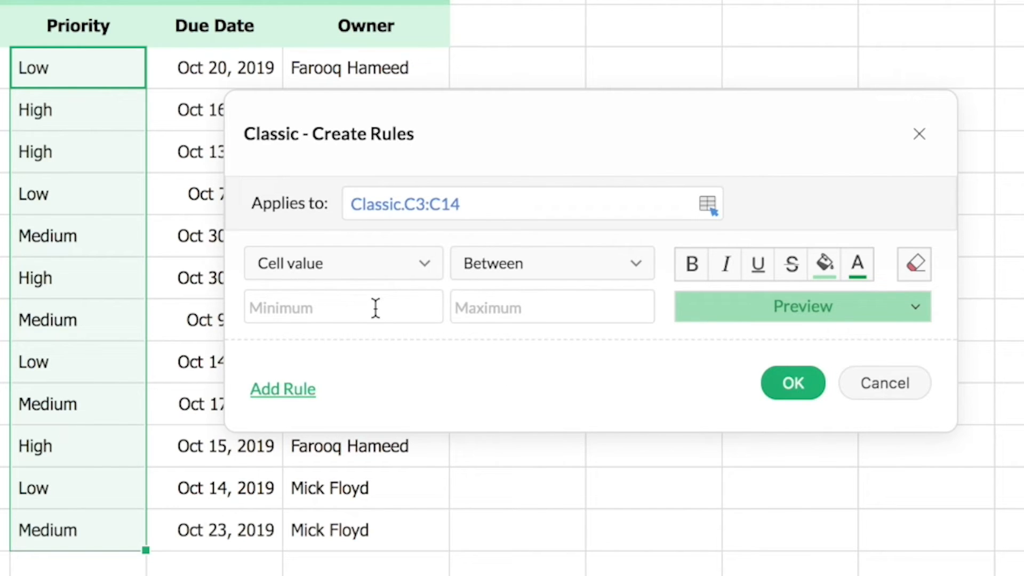
{"action": "left_click", "coordinate": [543, 277]}
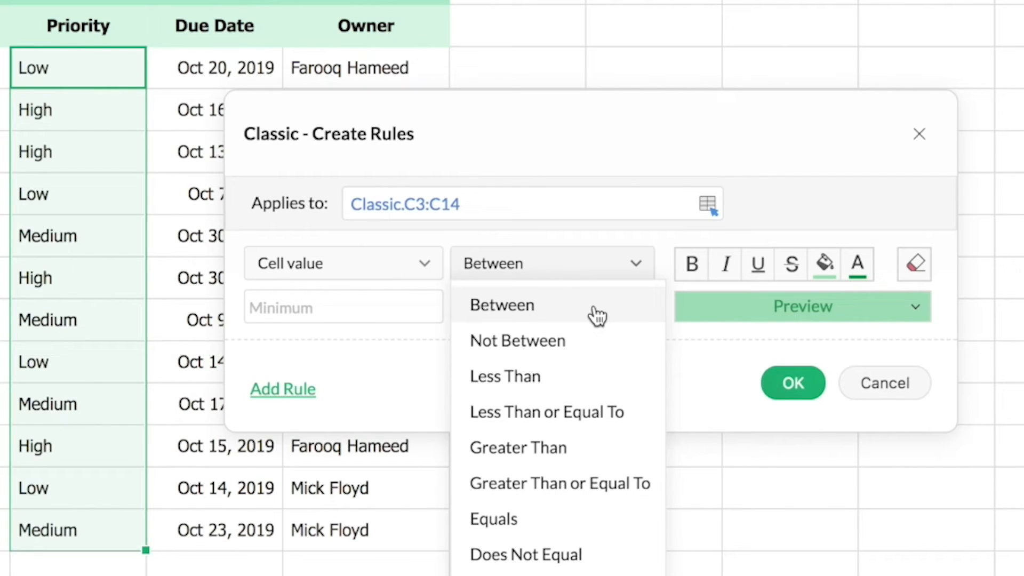
{"action": "left_click", "coordinate": [576, 273]}
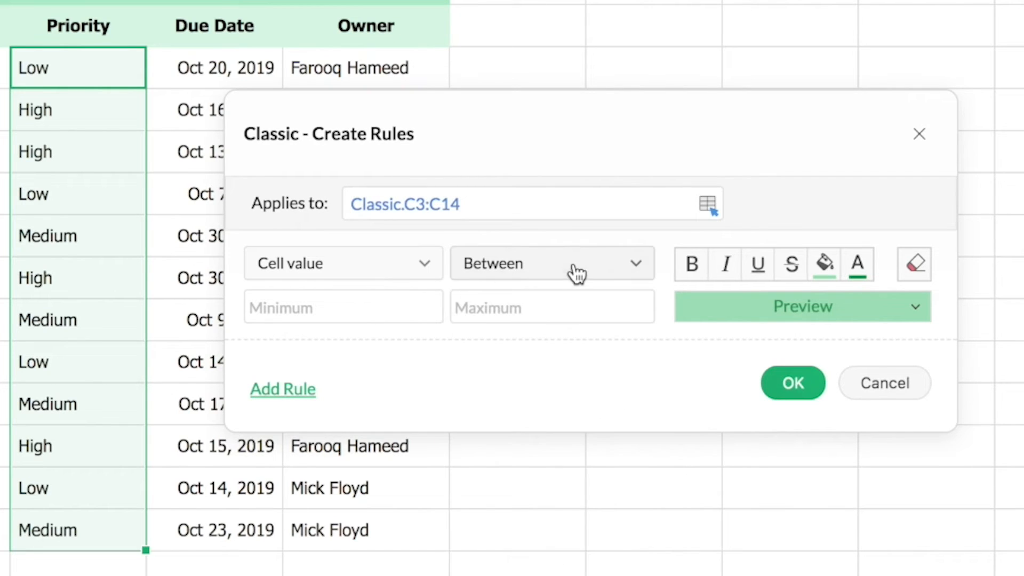
- Return the condition type to Text and review its comparison options
{"action": "left_click", "coordinate": [421, 277]}
{"action": "left_click", "coordinate": [378, 346]}
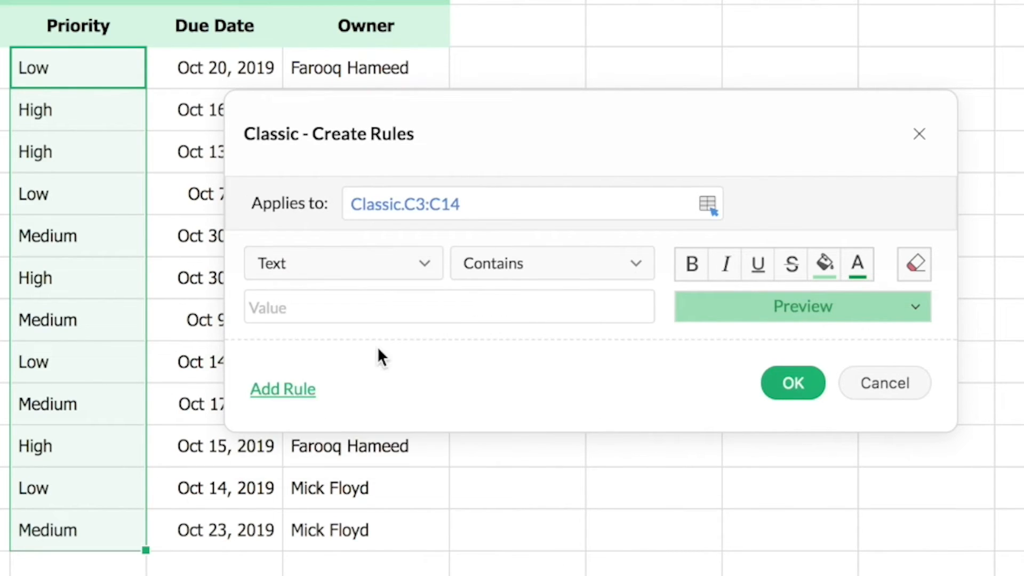
{"action": "left_click", "coordinate": [536, 281]}
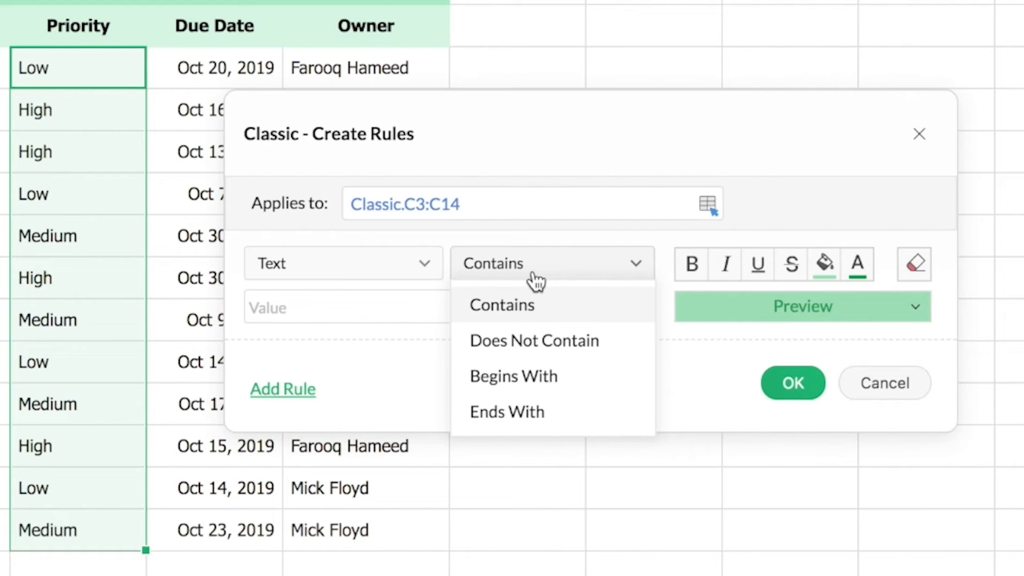
{"action": "left_click", "coordinate": [536, 281]}
- Switch the condition type to Date and review its comparison options and date picker
{"action": "left_click", "coordinate": [402, 265]}
{"action": "left_click", "coordinate": [359, 386]}
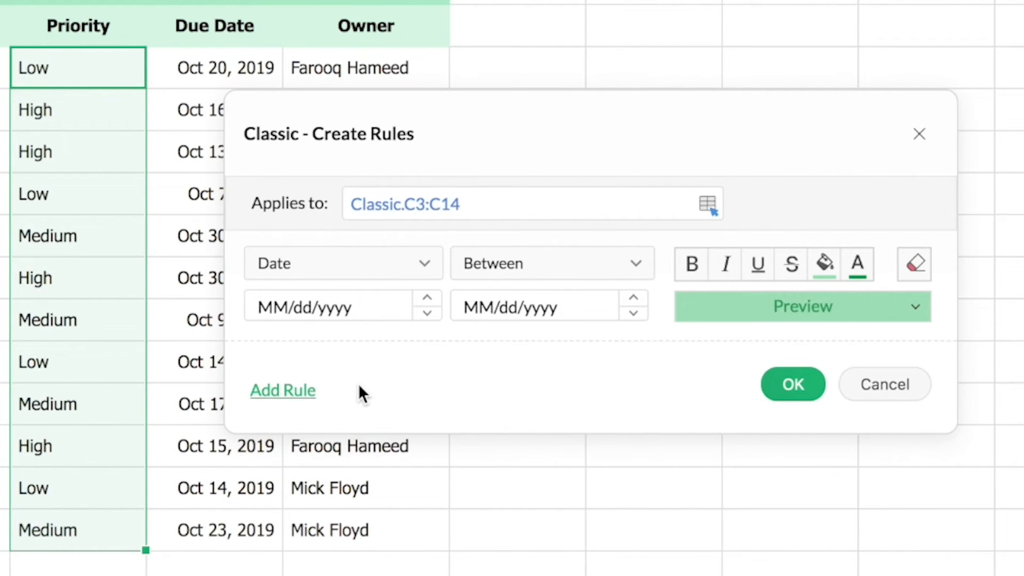
{"action": "left_click", "coordinate": [560, 263]}
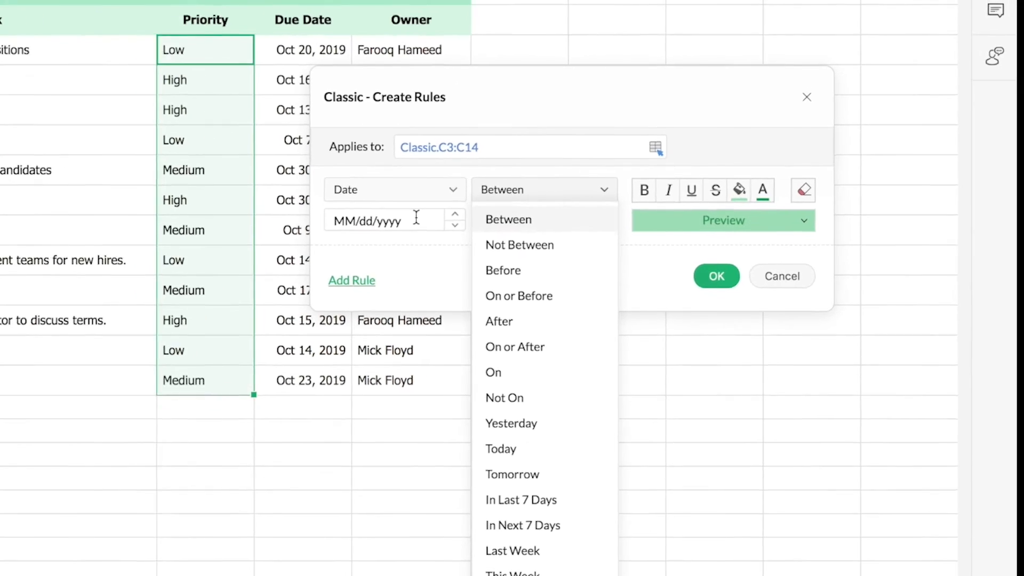
{"action": "left_click", "coordinate": [489, 188]}
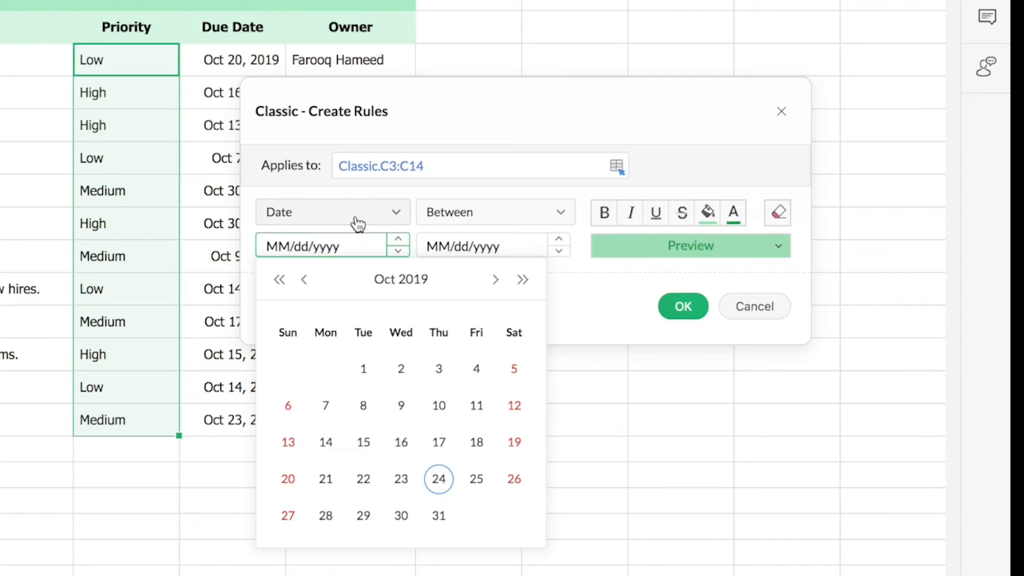
- Switch the condition type to Cells containing and review the criteria it offers
{"action": "left_click", "coordinate": [356, 222]}
{"action": "left_click", "coordinate": [320, 327]}
{"action": "left_click", "coordinate": [398, 220]}
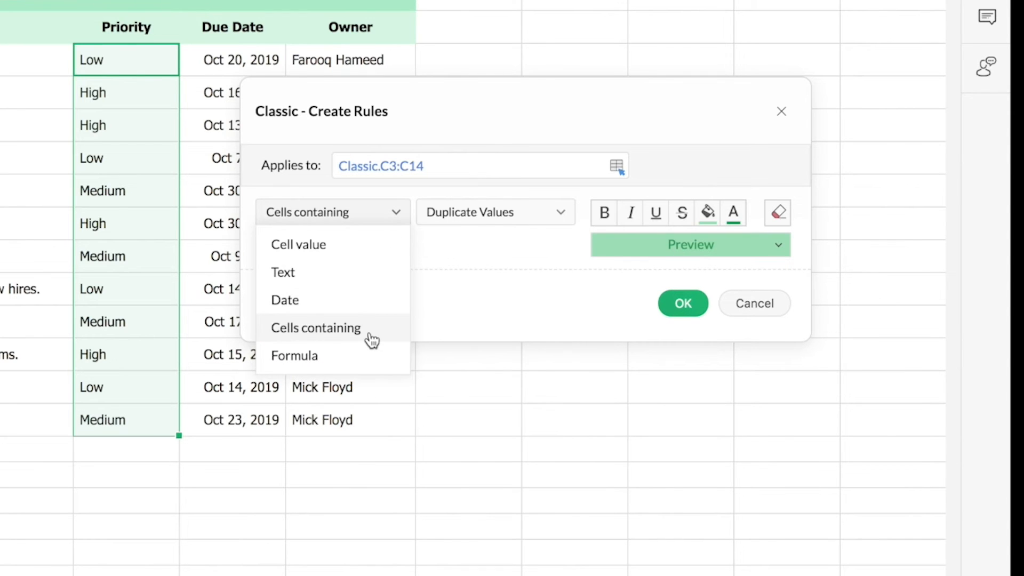
{"action": "left_click", "coordinate": [372, 328]}
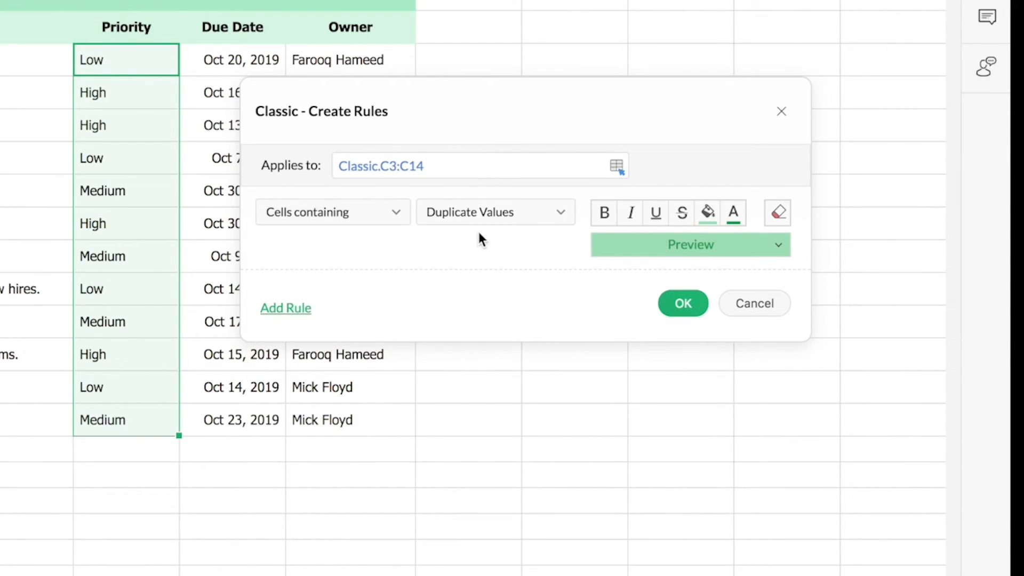
{"action": "left_click", "coordinate": [540, 226]}
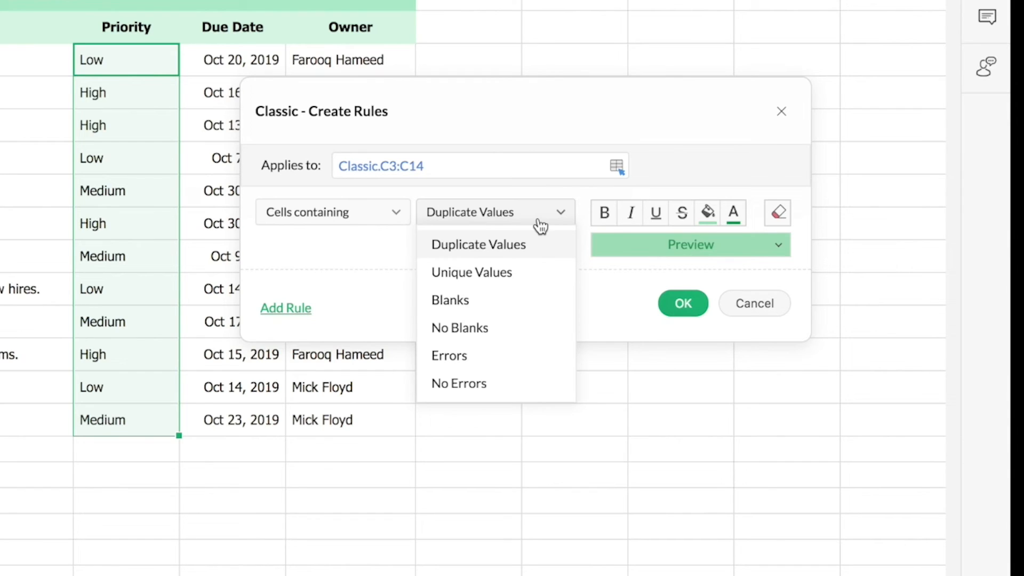
{"action": "left_click", "coordinate": [540, 226]}
- Switch the condition type to Formula and inspect its formula entry
{"action": "left_click", "coordinate": [393, 229]}
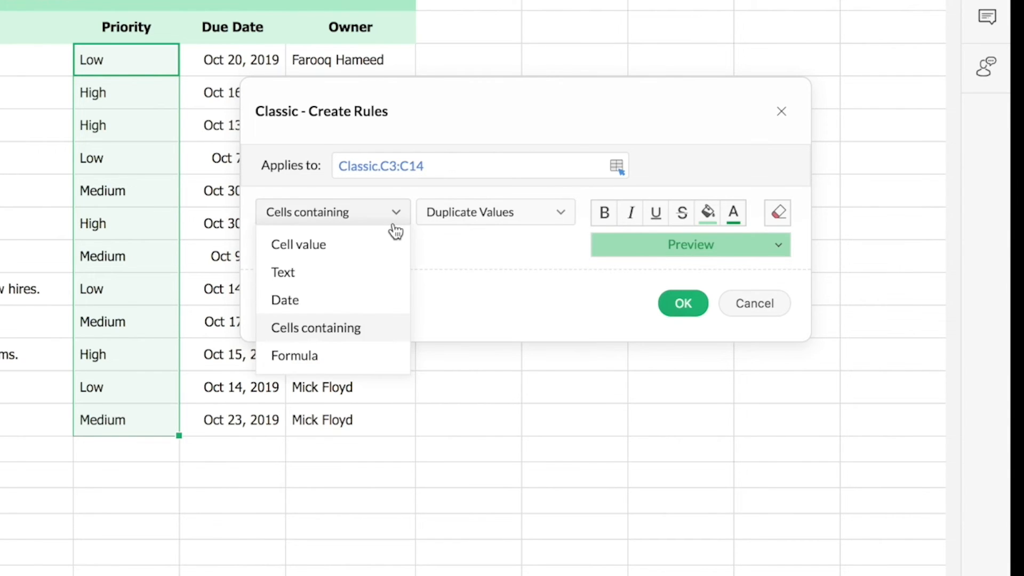
{"action": "left_click", "coordinate": [347, 356]}
{"action": "left_click", "coordinate": [404, 256]}
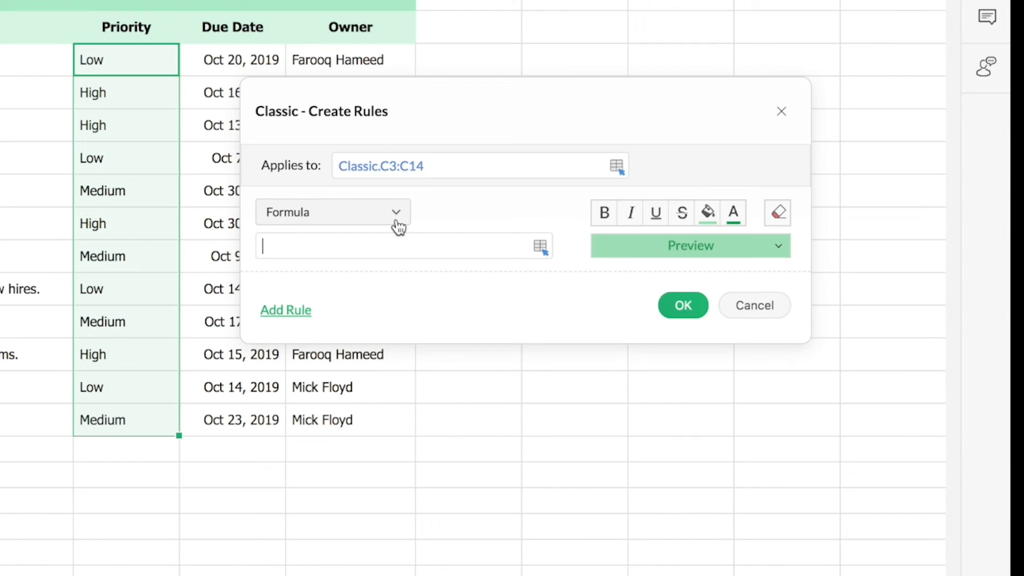
- Define the rule's condition as Text, Contains, with the value High
{"action": "left_click", "coordinate": [399, 227]}
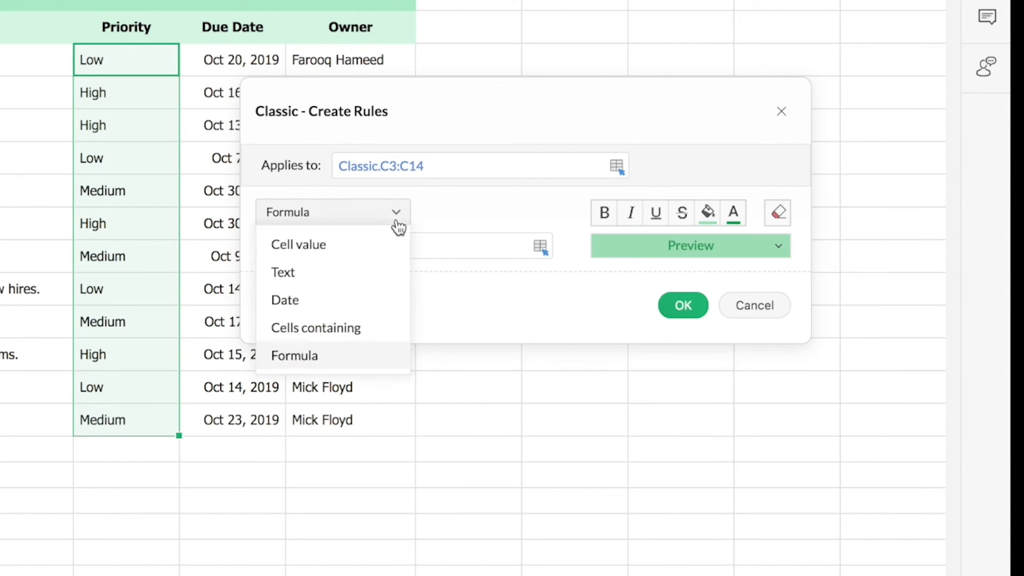
{"action": "left_click", "coordinate": [380, 278]}
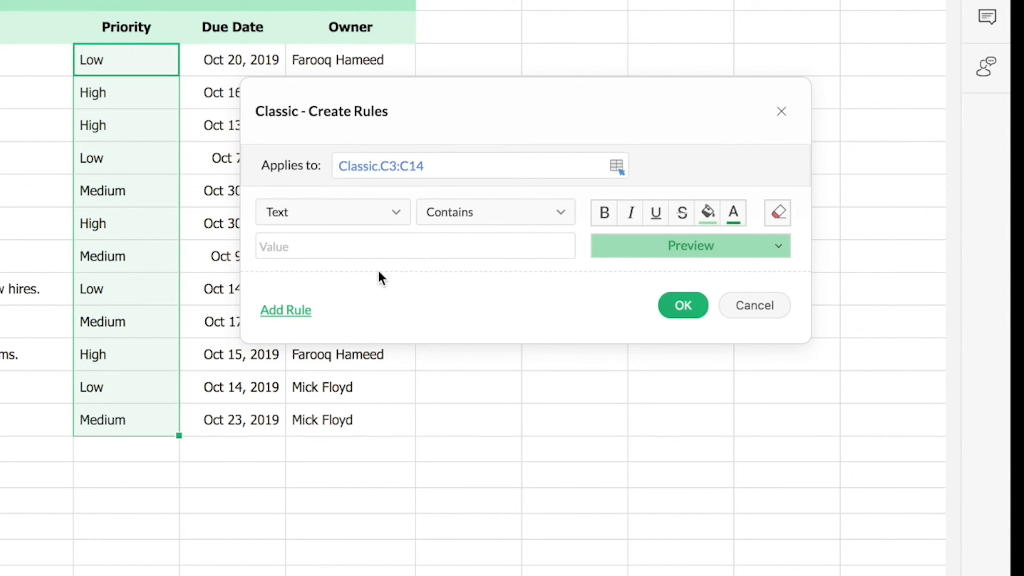
{"action": "left_click", "coordinate": [481, 224]}
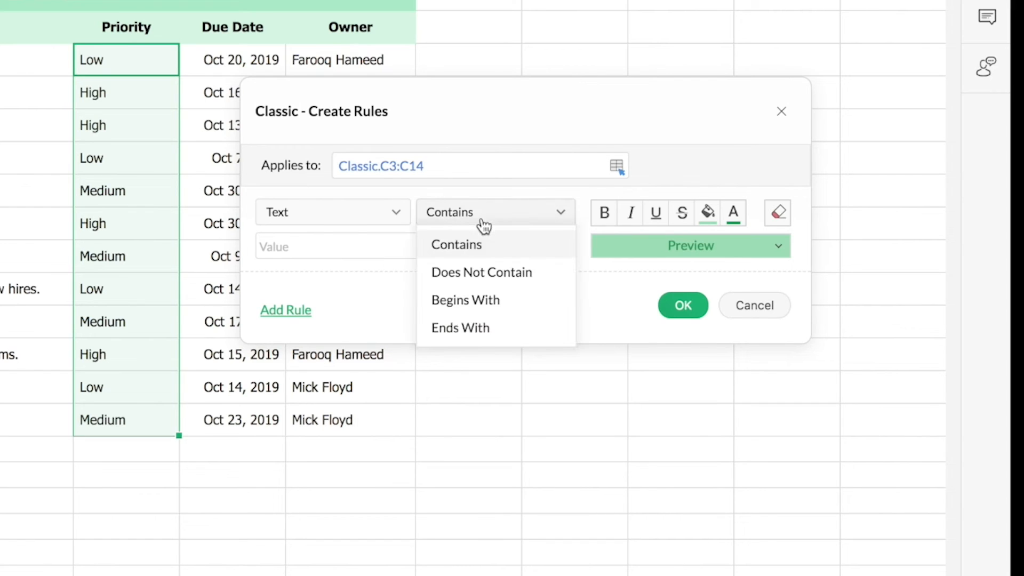
{"action": "left_click", "coordinate": [498, 251]}
{"action": "left_click", "coordinate": [393, 248]}
{"action": "type", "text": "High"}
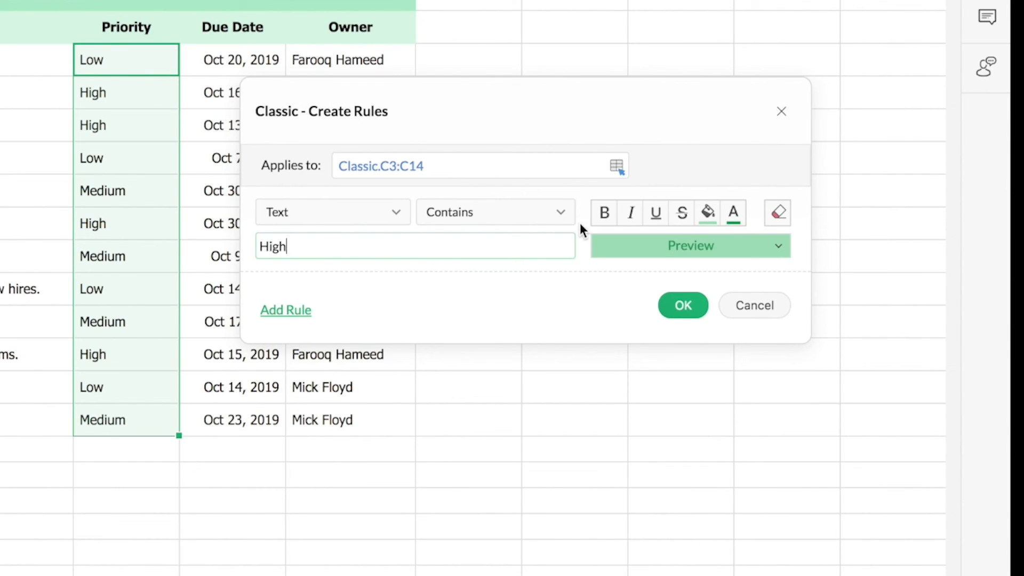
- Give the rule the preset format with pink fill and red text, and apply it to the Priority cells
{"action": "left_click", "coordinate": [708, 213]}
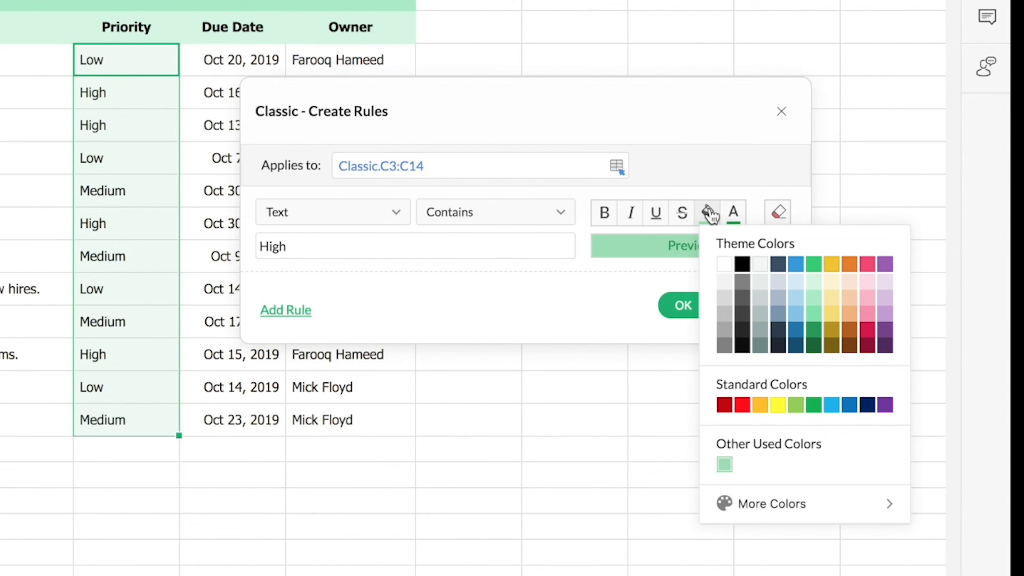
{"action": "left_click", "coordinate": [721, 184]}
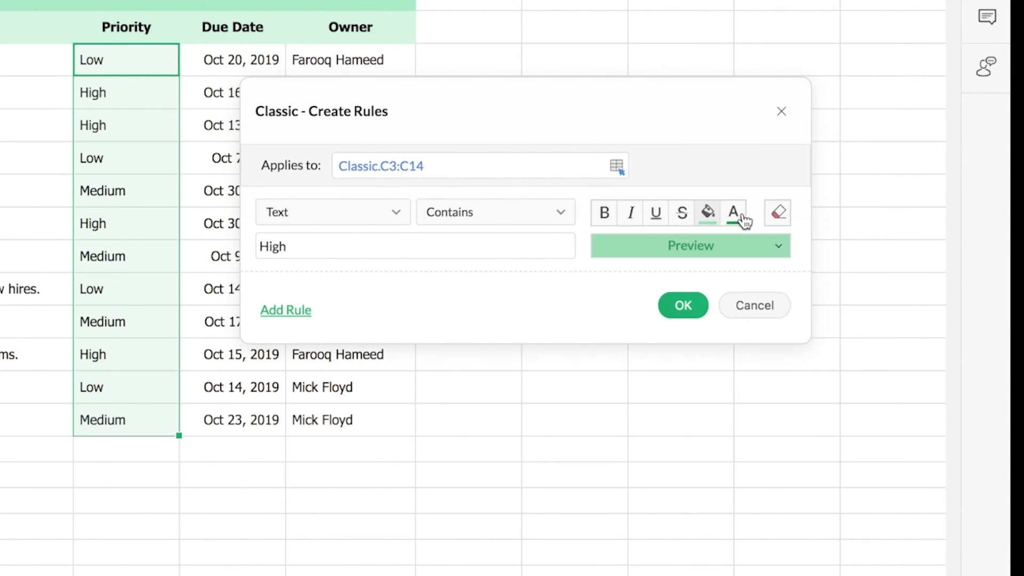
{"action": "left_click", "coordinate": [782, 251]}
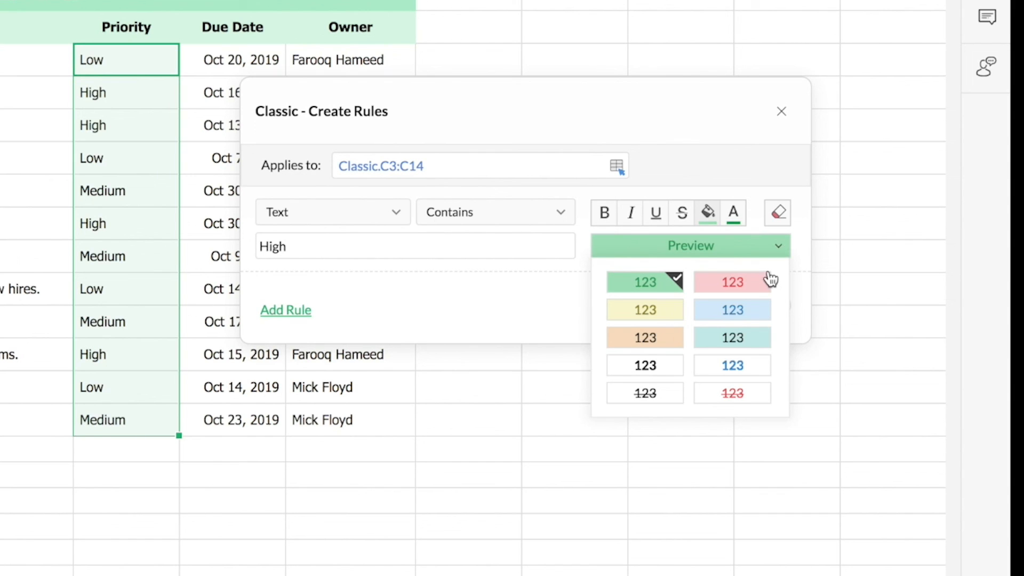
{"action": "left_click", "coordinate": [757, 287]}
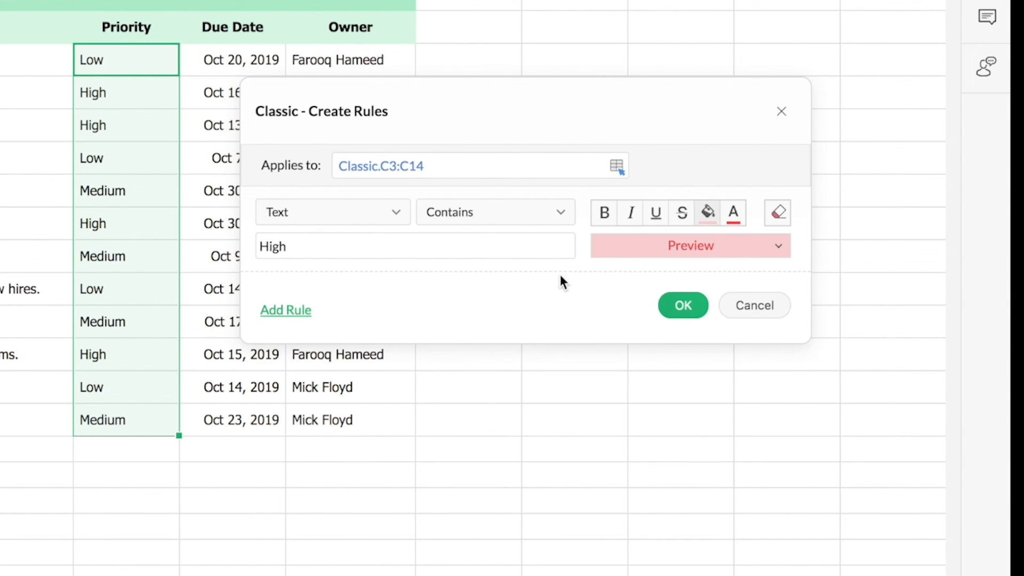
{"action": "left_click", "coordinate": [681, 305]}
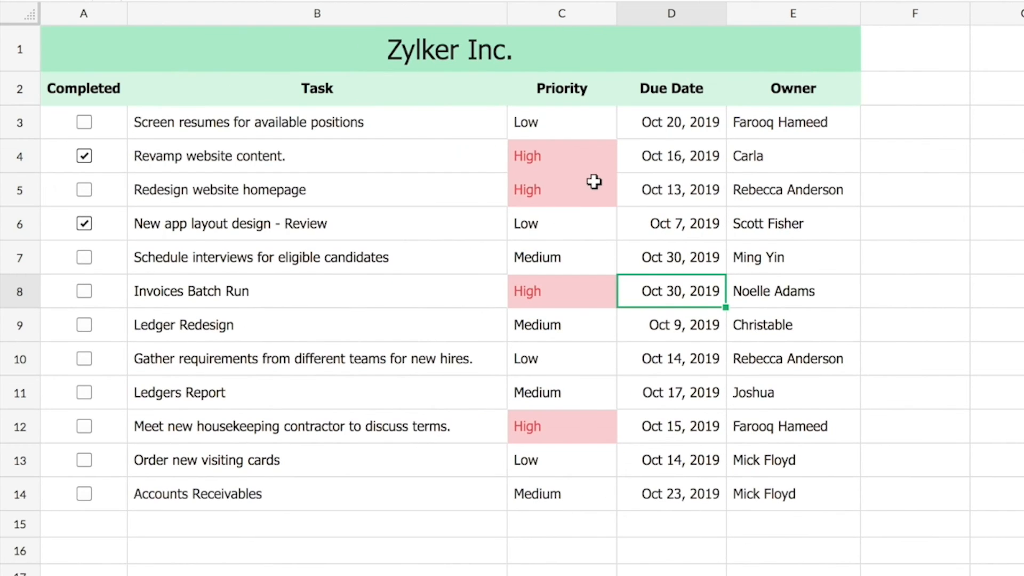